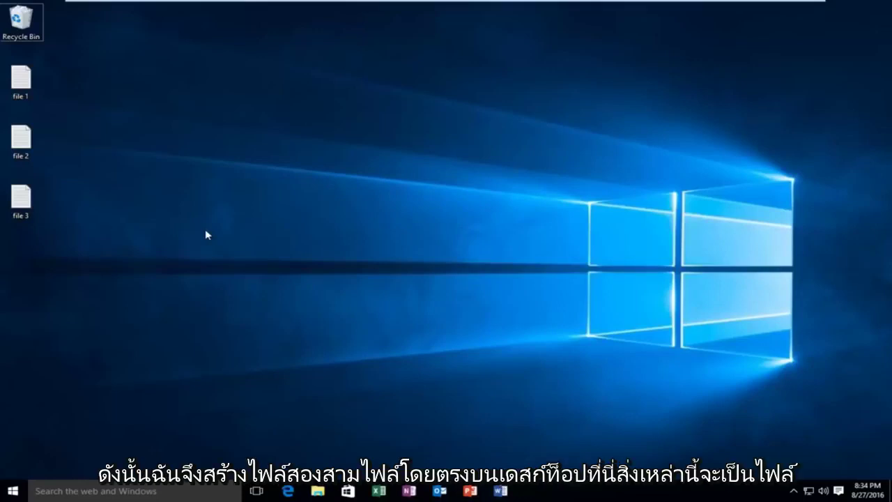
- Ctrl-select file 1, file 2 and file 3 together on the desktop after clearing a first attempt
{"action": "left_click", "coordinate": [21, 80]}
{"action": "left_click", "coordinate": [14, 143]}
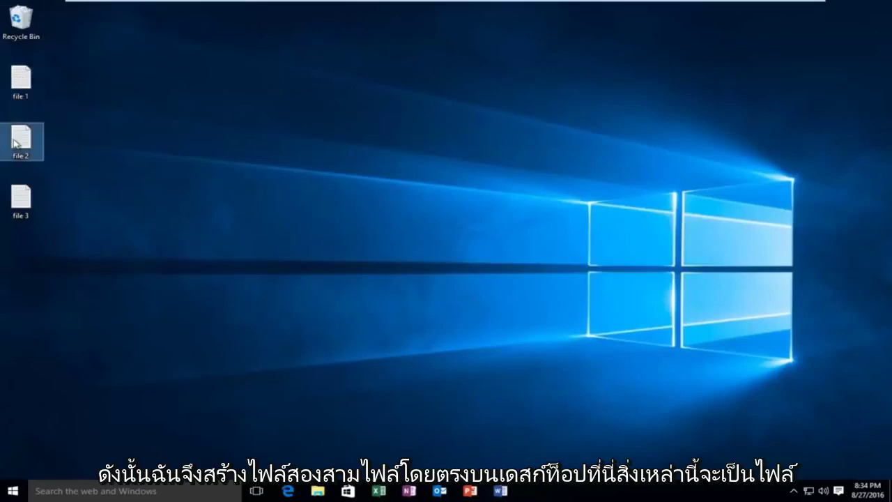
{"action": "left_click", "coordinate": [20, 198]}
{"action": "left_click", "coordinate": [137, 176]}
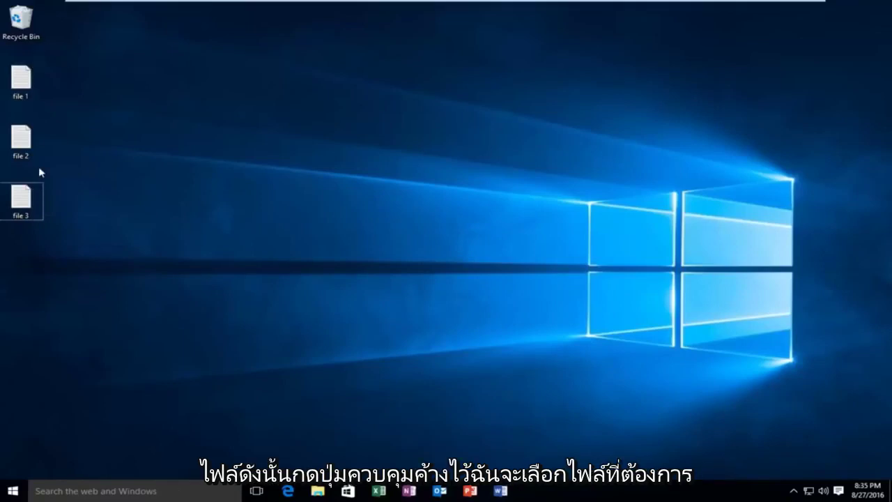
{"action": "left_click", "coordinate": [21, 78], "text": "ctrl"}
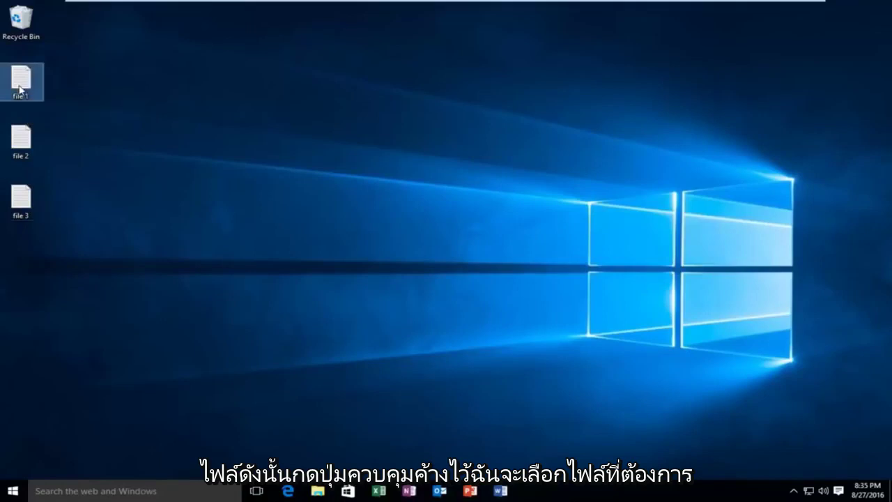
{"action": "left_click", "coordinate": [23, 139], "text": "ctrl"}
{"action": "left_click", "coordinate": [21, 202], "text": "ctrl"}
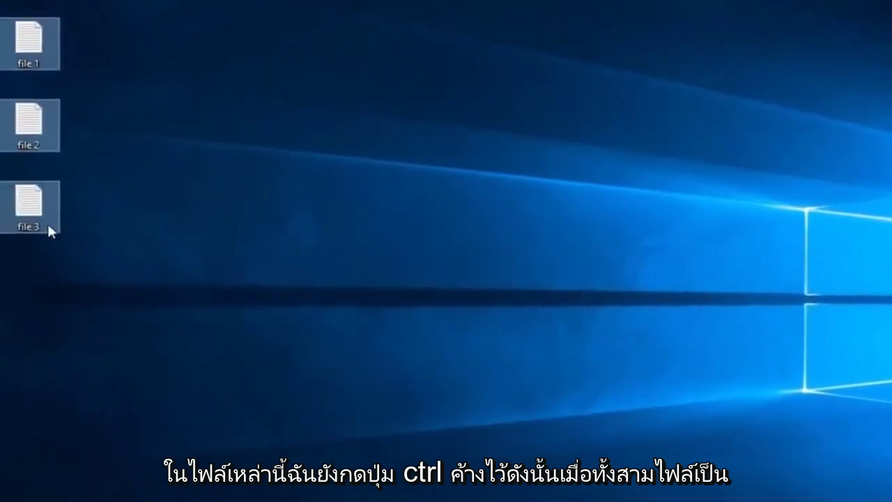
- Send the three selected files to a Compressed (zipped) folder, keeping the default name file 2
{"action": "right_click", "coordinate": [25, 136]}
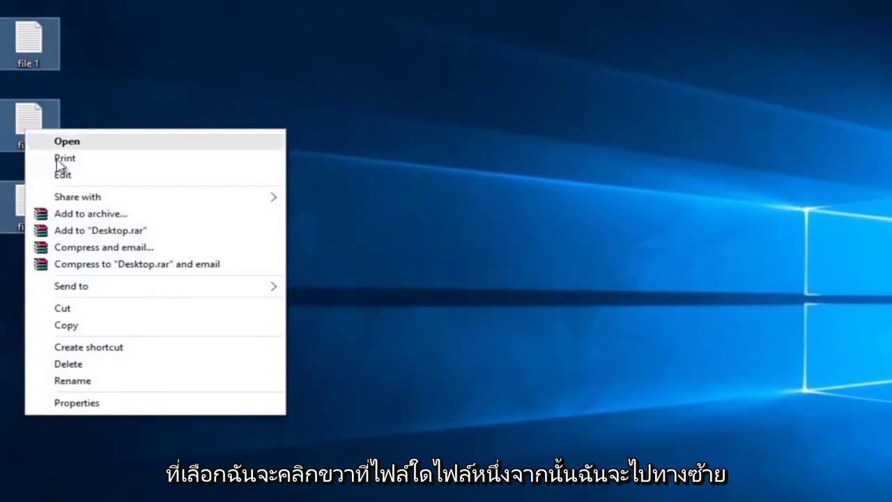
{"action": "left_click", "coordinate": [65, 291]}
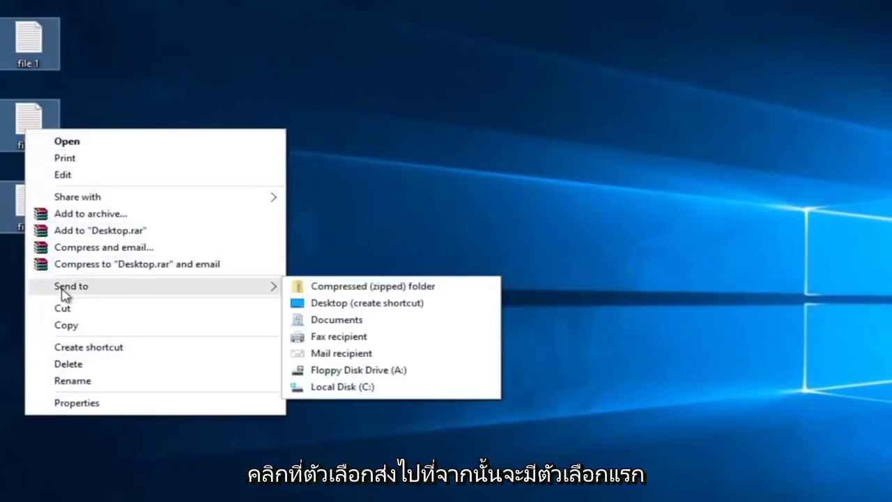
{"action": "left_click", "coordinate": [403, 287]}
{"action": "left_click", "coordinate": [272, 296]}
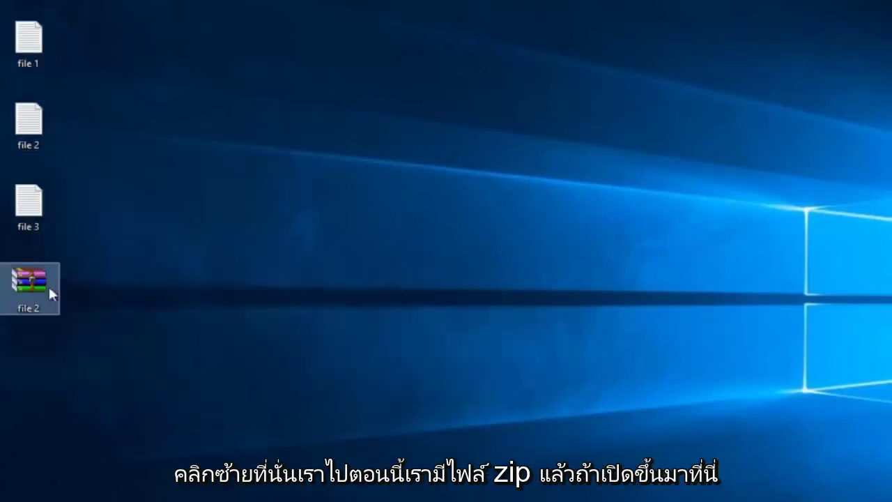
- Open the file 2 zip in WinRAR to check its three text files, then close and delete it
{"action": "mouse_move", "coordinate": [25, 286]}
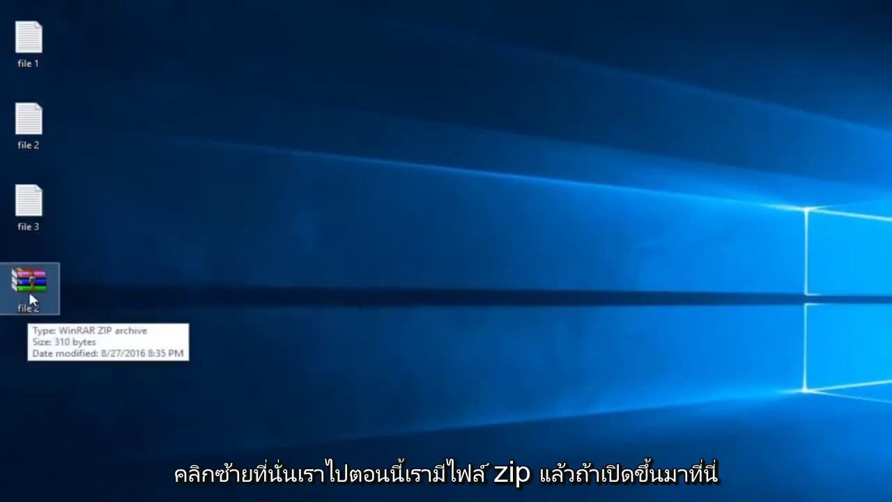
{"action": "double_click", "coordinate": [29, 287]}
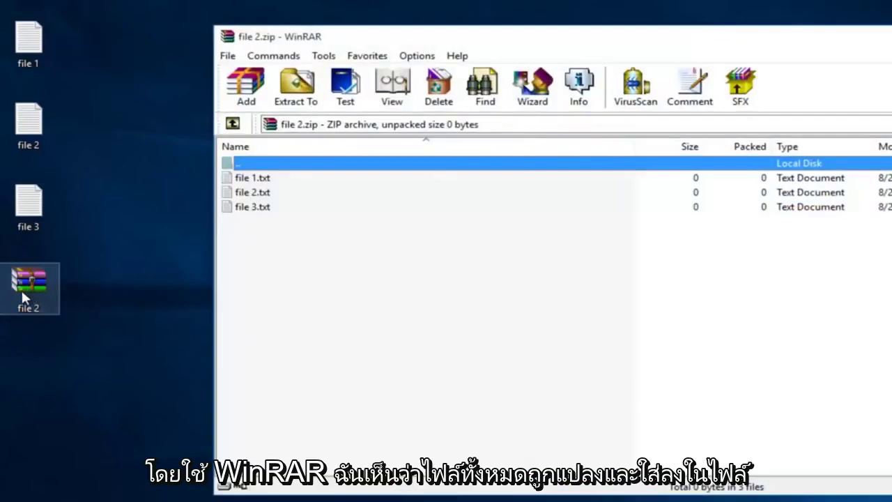
{"action": "left_click", "coordinate": [269, 243]}
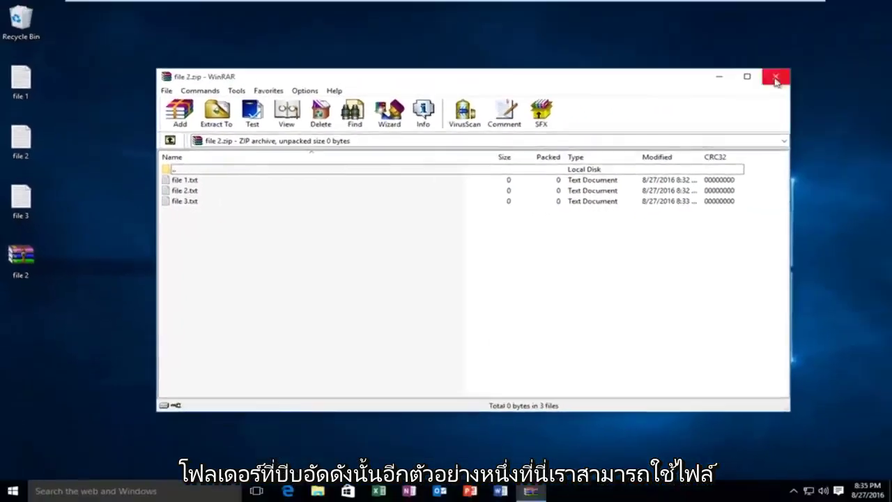
{"action": "left_click", "coordinate": [776, 78]}
{"action": "key", "text": "Delete"}
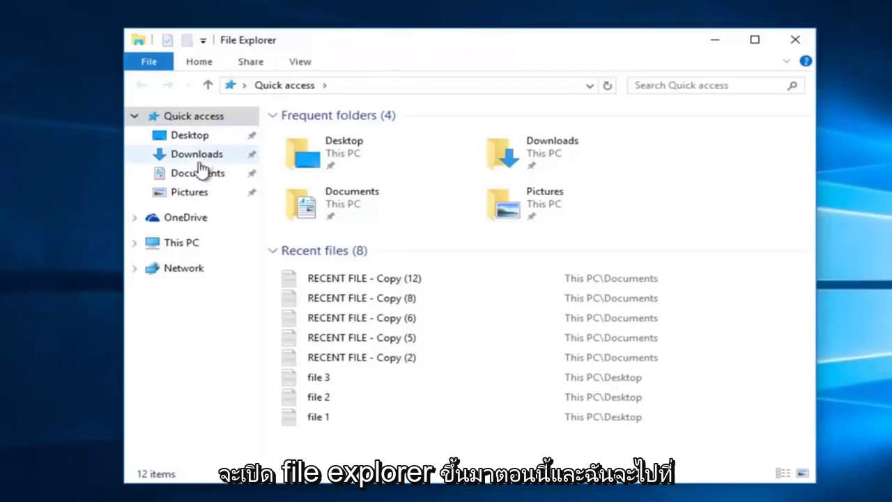
- Open the Documents folder and look over its RECENT FILE copies
{"action": "left_click", "coordinate": [181, 176]}
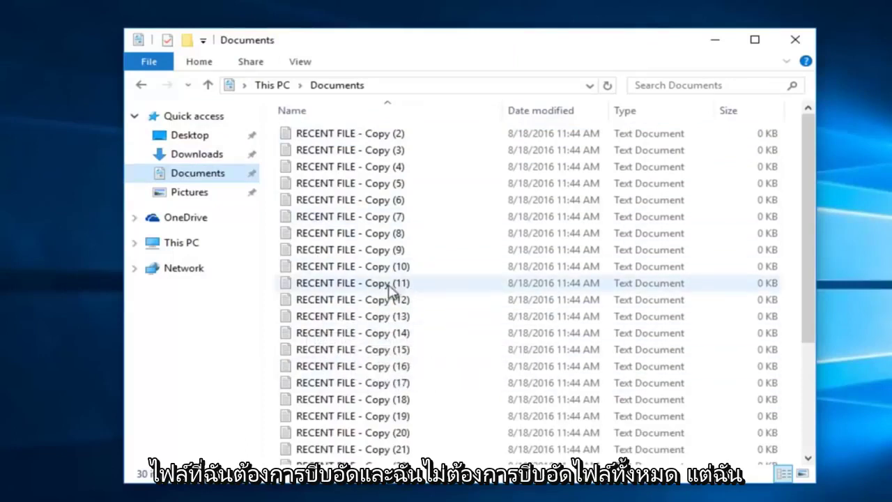
{"action": "scroll", "coordinate": [379, 310], "scroll_direction": "down", "scroll_amount": 3}
{"action": "scroll", "coordinate": [388, 313], "scroll_direction": "up", "scroll_amount": 3}
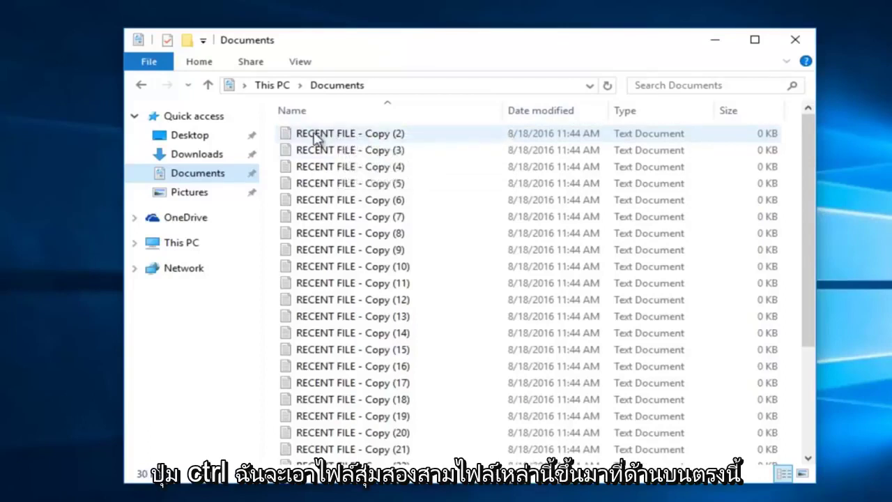
- Select RECENT FILE copies (2), (10), (15), (13), (7) and (4) together
{"action": "left_click", "coordinate": [317, 134]}
{"action": "left_click", "coordinate": [325, 266], "text": "ctrl"}
{"action": "left_click", "coordinate": [327, 349], "text": "ctrl"}
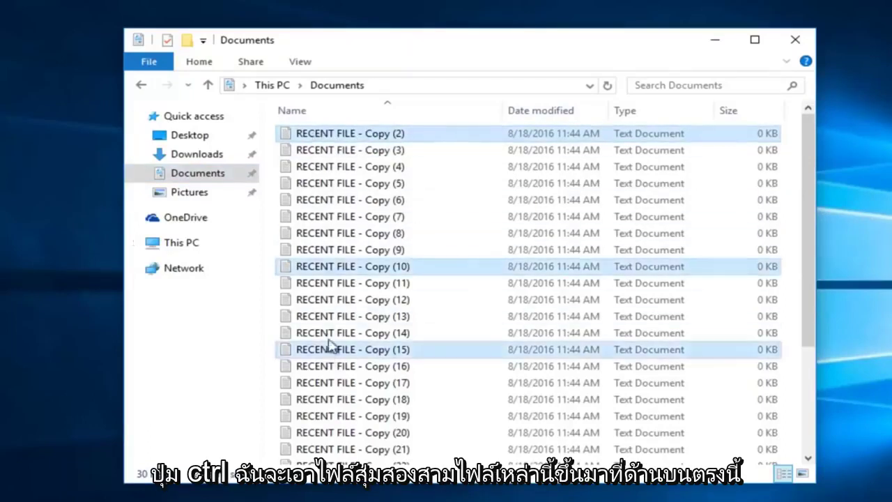
{"action": "left_click", "coordinate": [334, 316], "text": "ctrl"}
{"action": "left_click", "coordinate": [340, 216], "text": "ctrl"}
{"action": "left_click", "coordinate": [342, 167], "text": "ctrl"}
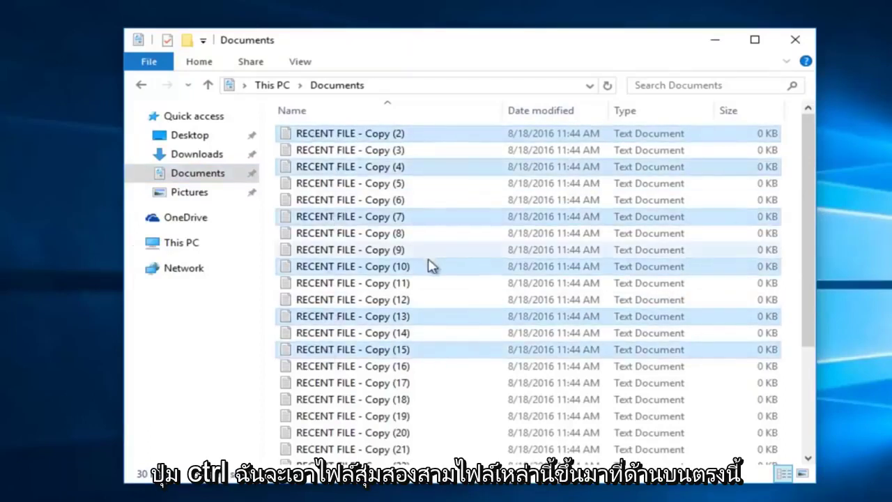
- Zip the six selected files with Share > Zip and name the archive 'compressed files'
{"action": "left_click", "coordinate": [250, 63]}
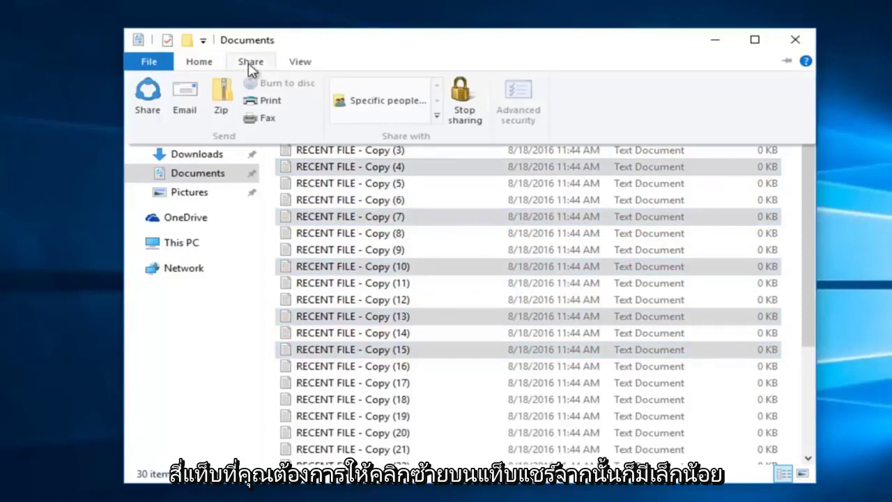
{"action": "left_click", "coordinate": [221, 106]}
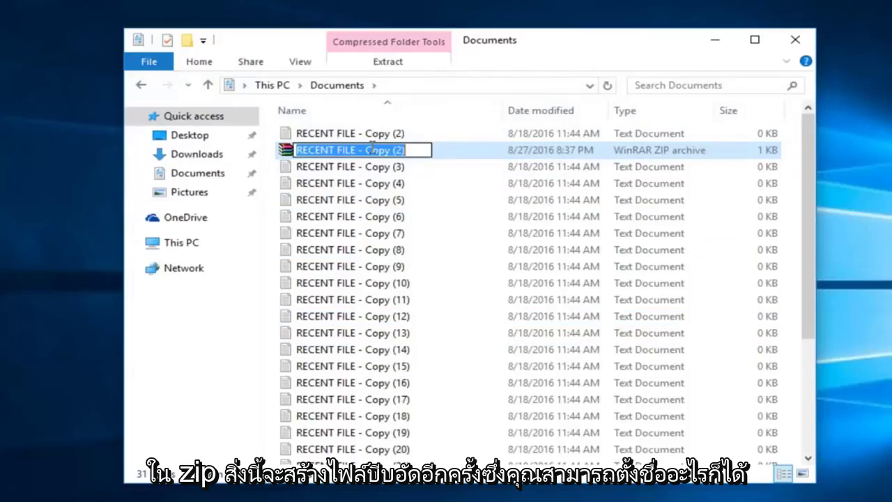
{"action": "type", "text": "comp"}
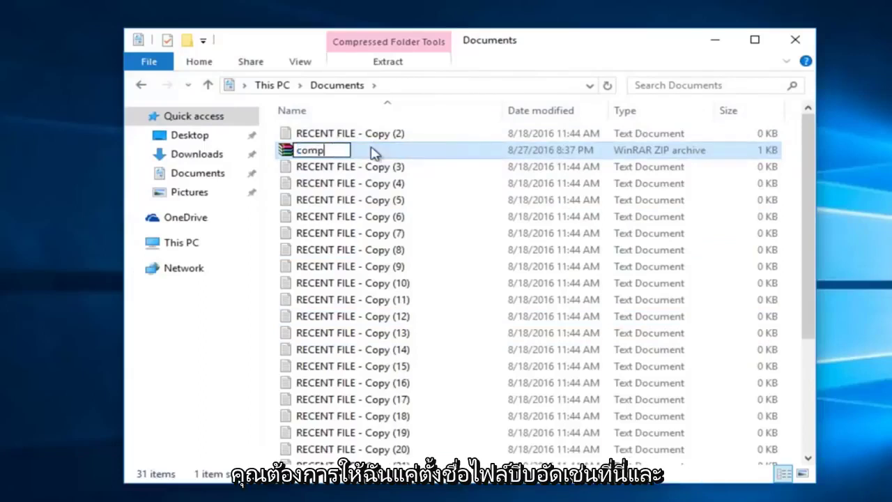
{"action": "type", "text": "ressed file"}
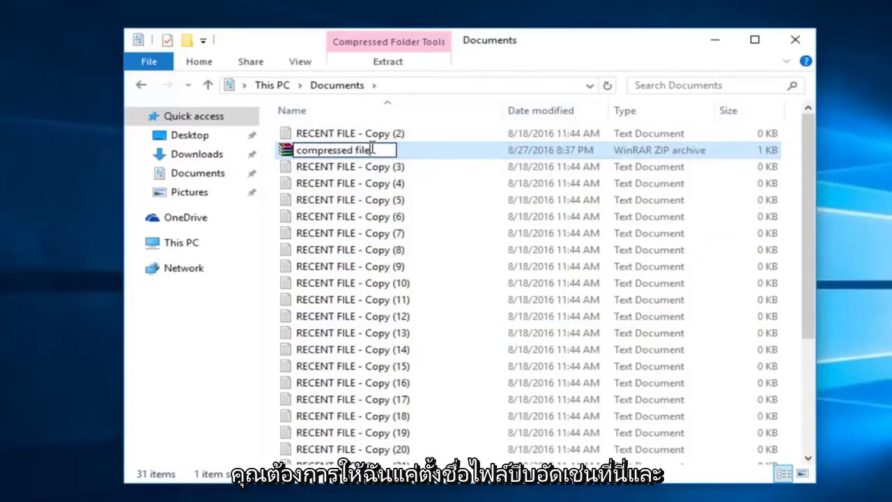
{"action": "key", "text": "Return"}
- Open compressed files.zip in WinRAR, step through its six RECENT FILE copies, then close it
{"action": "double_click", "coordinate": [372, 151]}
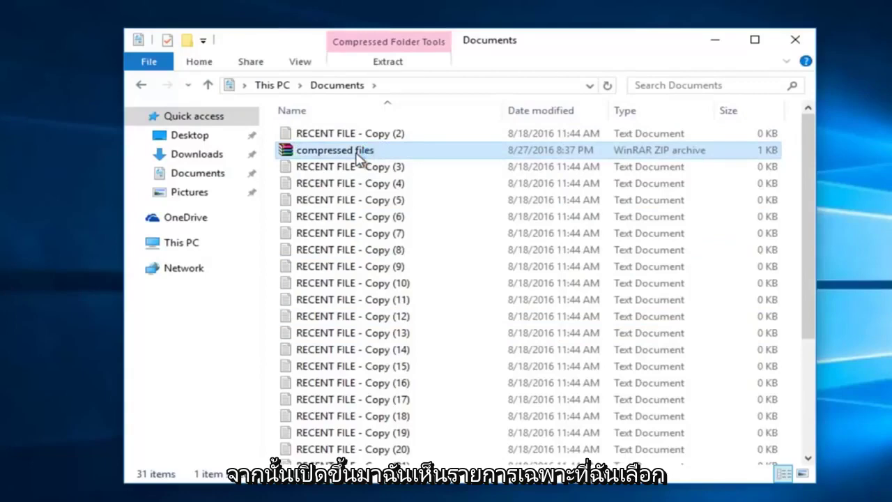
{"action": "left_click", "coordinate": [165, 188]}
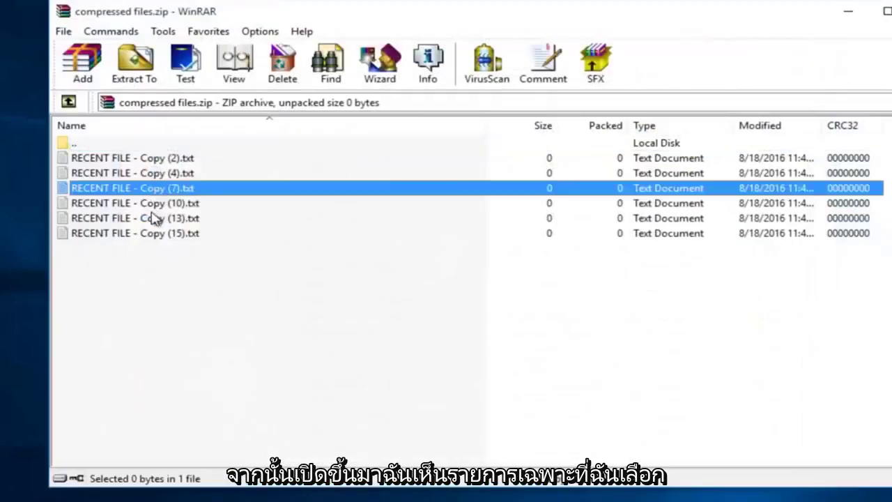
{"action": "left_click", "coordinate": [159, 218]}
{"action": "left_click", "coordinate": [153, 235]}
{"action": "left_click", "coordinate": [155, 204]}
{"action": "left_click", "coordinate": [155, 188]}
{"action": "left_click", "coordinate": [161, 173]}
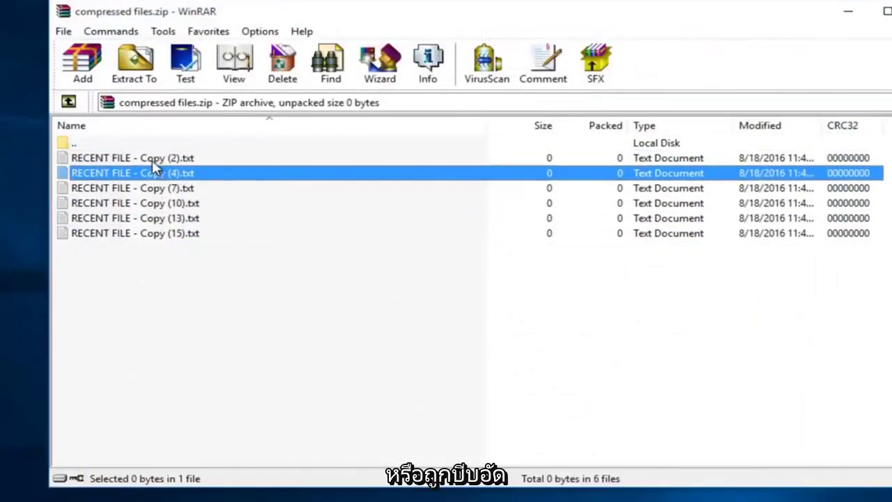
{"action": "left_click", "coordinate": [168, 158]}
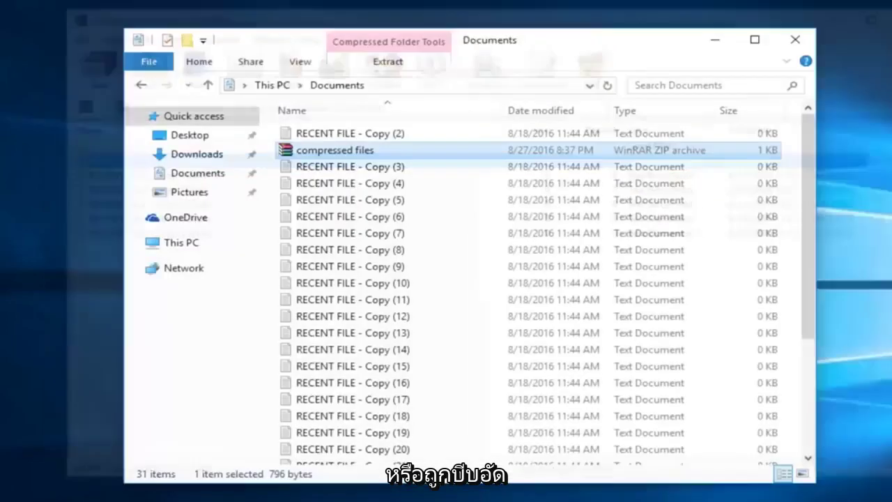
{"action": "left_click", "coordinate": [392, 183]}
- Delete the compressed files zip, zip RECENT FILE - Copy (4) alone, and view it in WinRAR
{"action": "left_click", "coordinate": [334, 155]}
{"action": "key", "text": "Delete"}
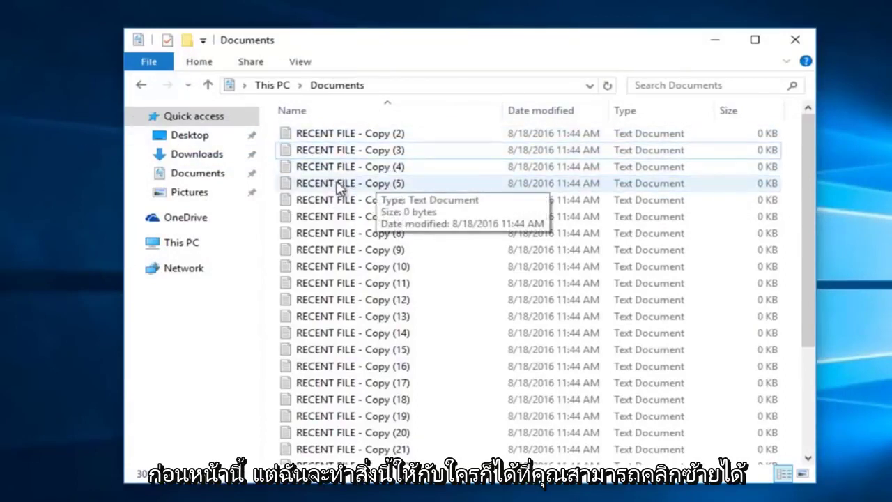
{"action": "left_click", "coordinate": [310, 172]}
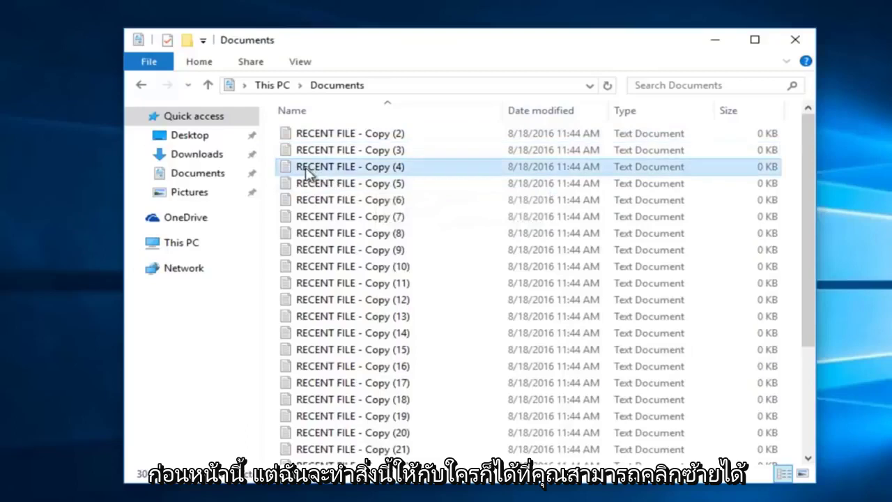
{"action": "left_click", "coordinate": [243, 64]}
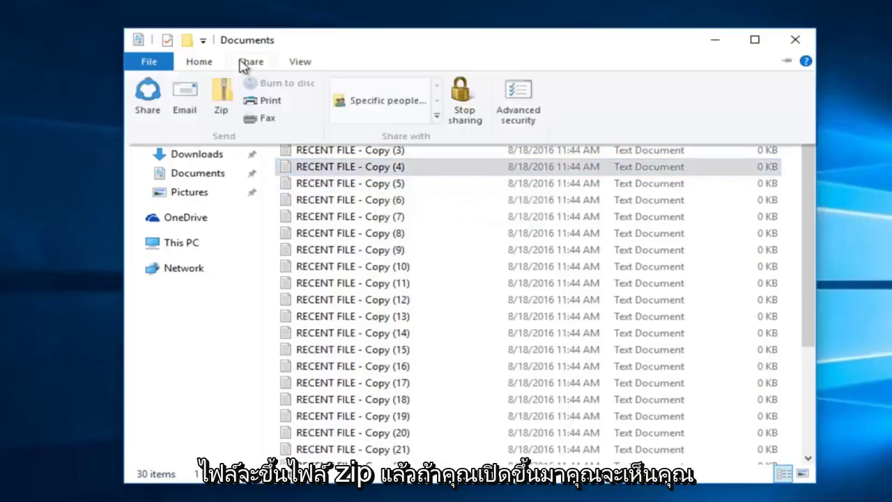
{"action": "left_click", "coordinate": [222, 96]}
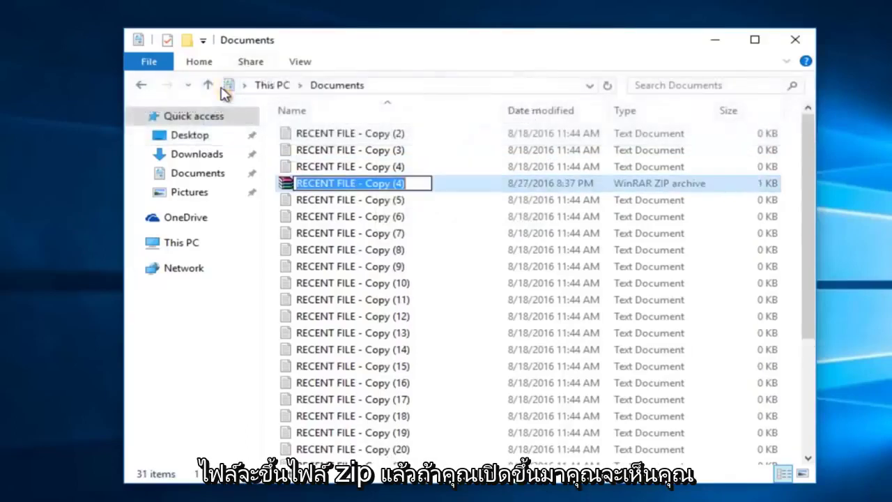
{"action": "double_click", "coordinate": [287, 183]}
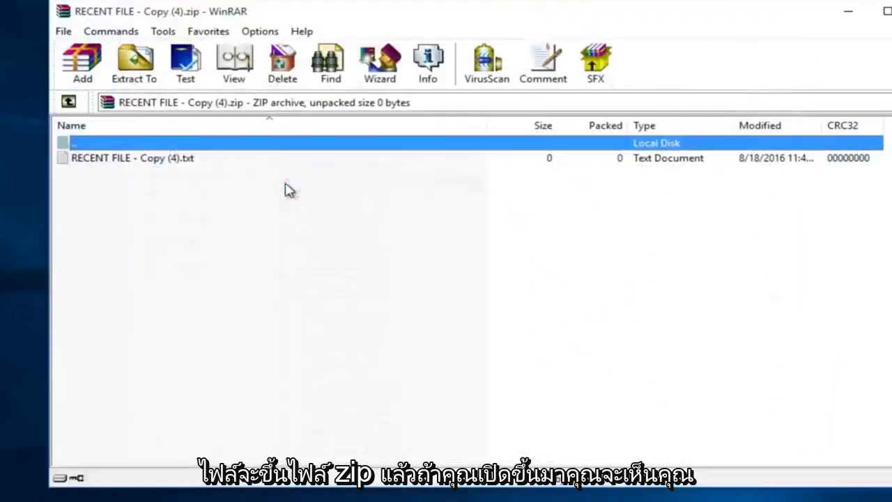
{"action": "left_click", "coordinate": [193, 158]}
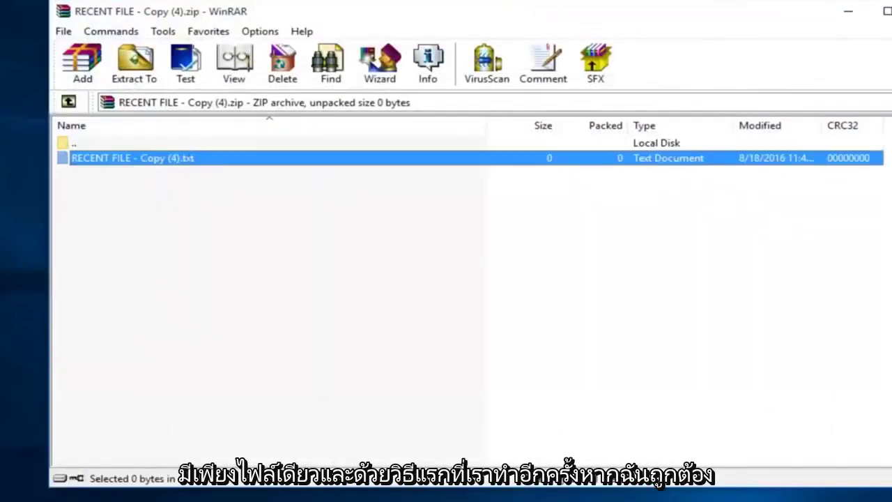
- Close WinRAR and Documents, then zip file 3 on the desktop as 'compressed file'
{"action": "key", "text": "alt+F4"}
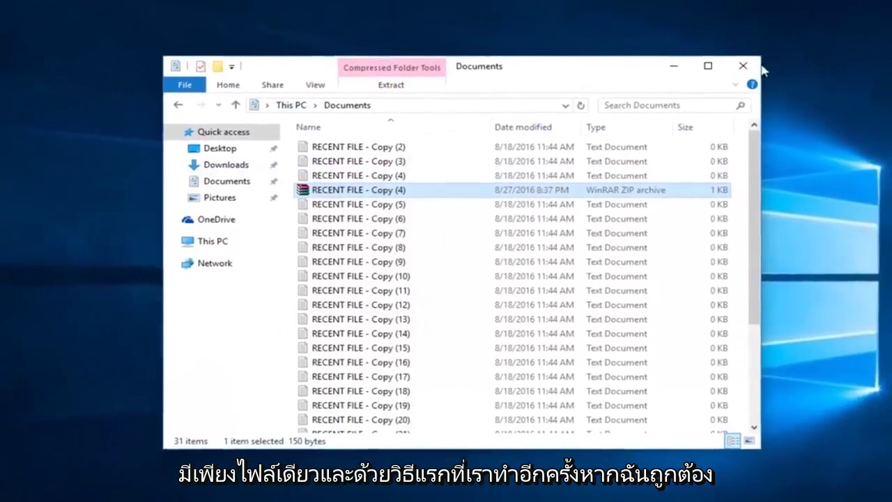
{"action": "left_click", "coordinate": [743, 66]}
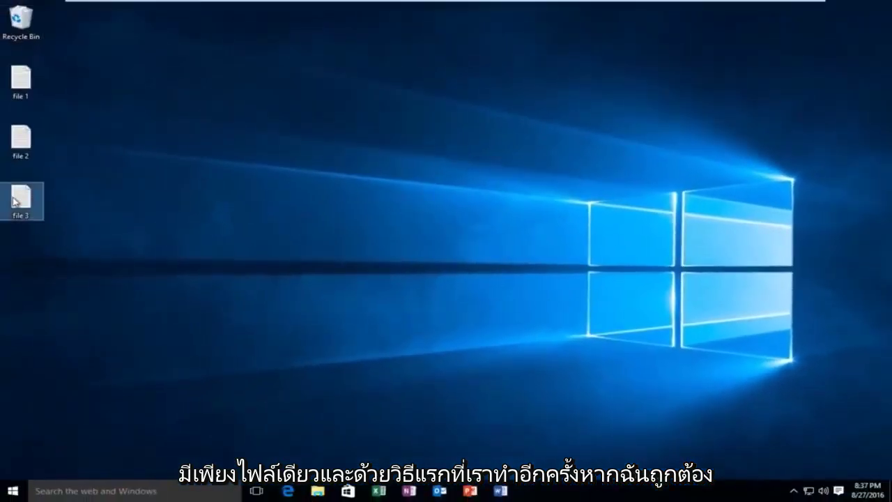
{"action": "right_click", "coordinate": [15, 202]}
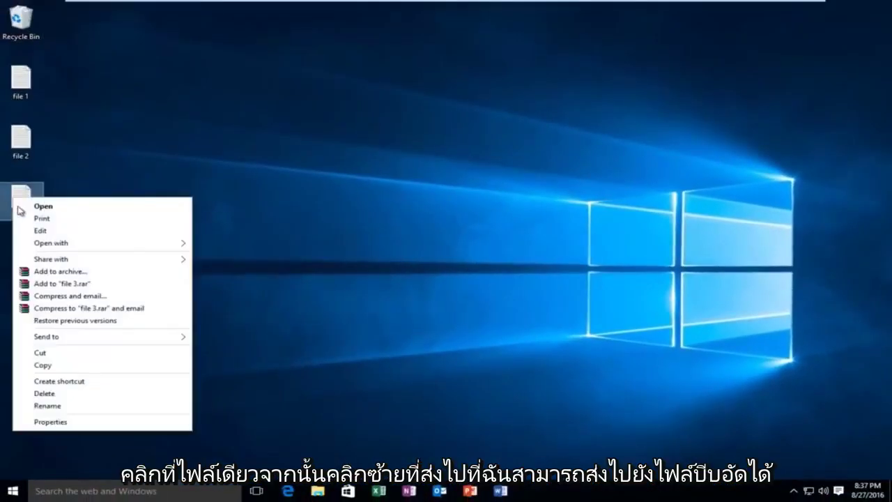
{"action": "left_click", "coordinate": [44, 337]}
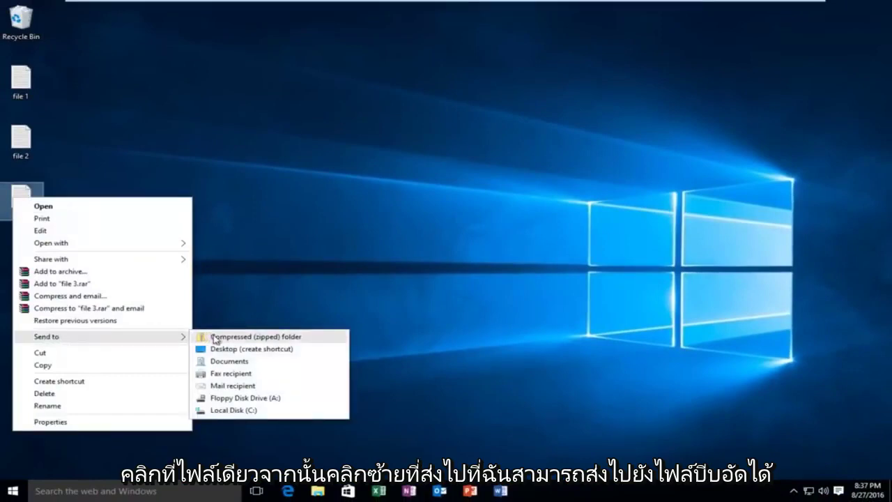
{"action": "left_click", "coordinate": [282, 340]}
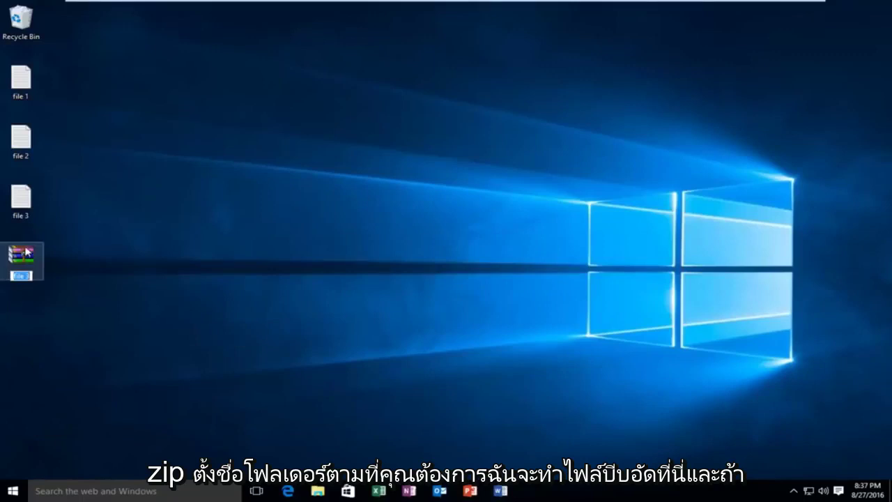
{"action": "type", "text": "compressed"}
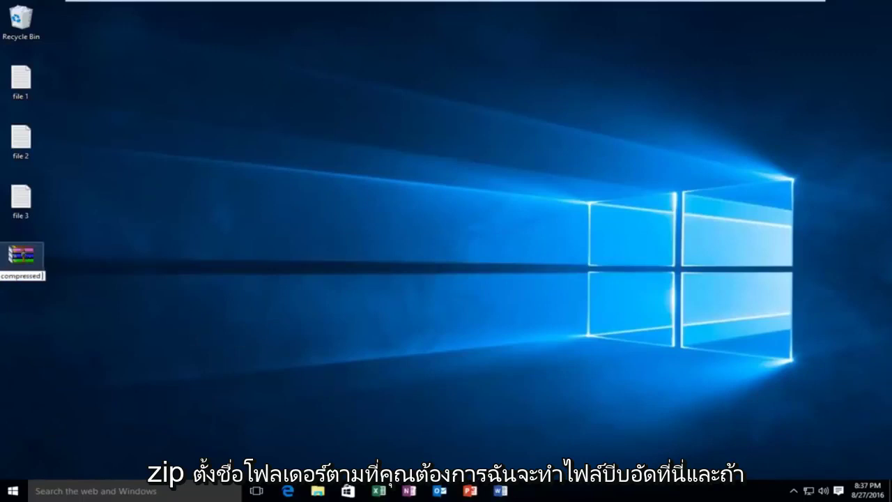
{"action": "type", "text": " file"}
{"action": "key", "text": "Return"}
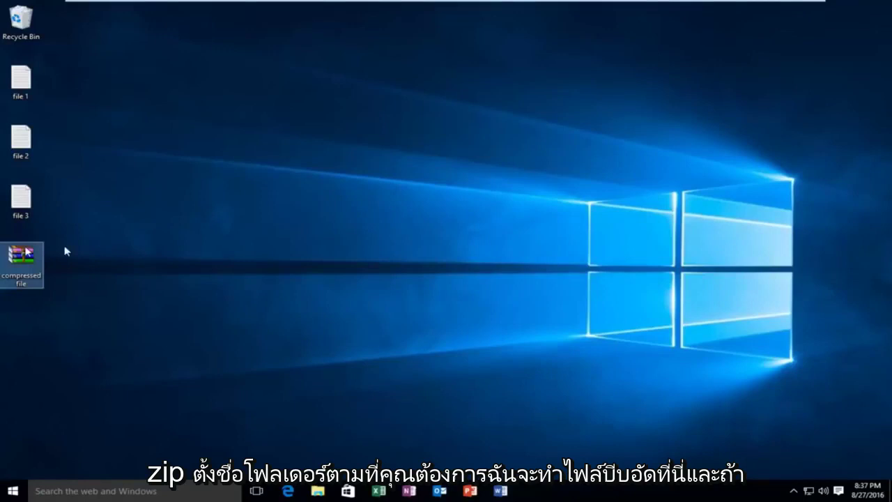
- Open the compressed file zip in WinRAR and select file 3.txt, its only entry
{"action": "double_click", "coordinate": [21, 259]}
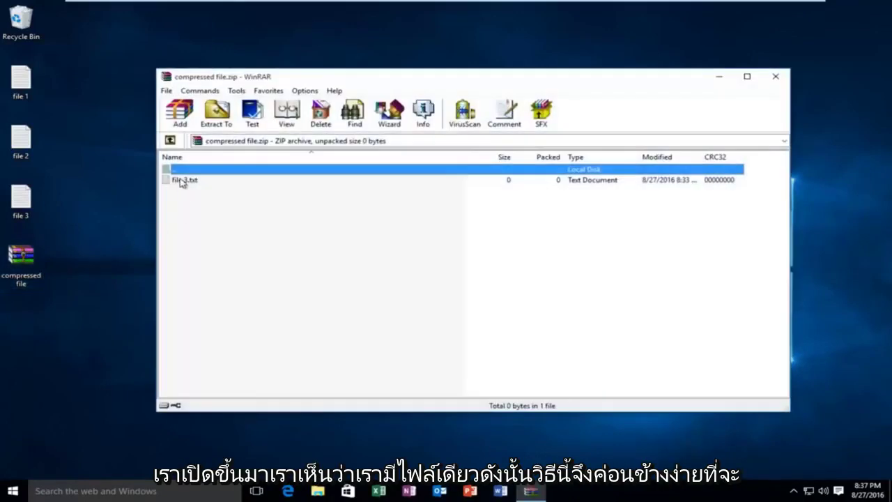
{"action": "left_click", "coordinate": [185, 180]}
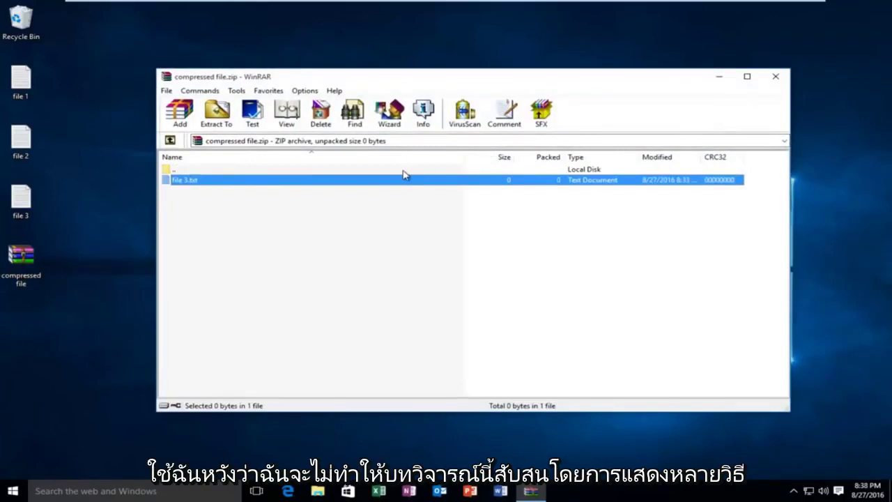
{"action": "left_click", "coordinate": [77, 189]}
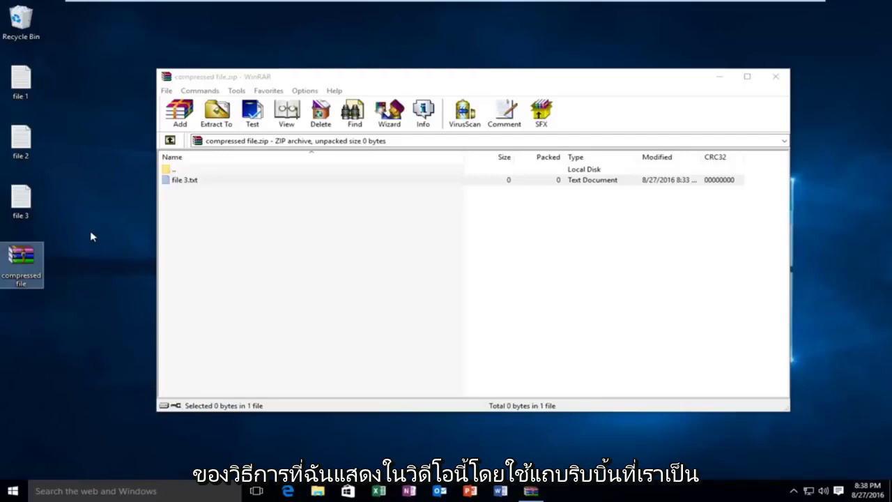
{"action": "left_click", "coordinate": [61, 248]}
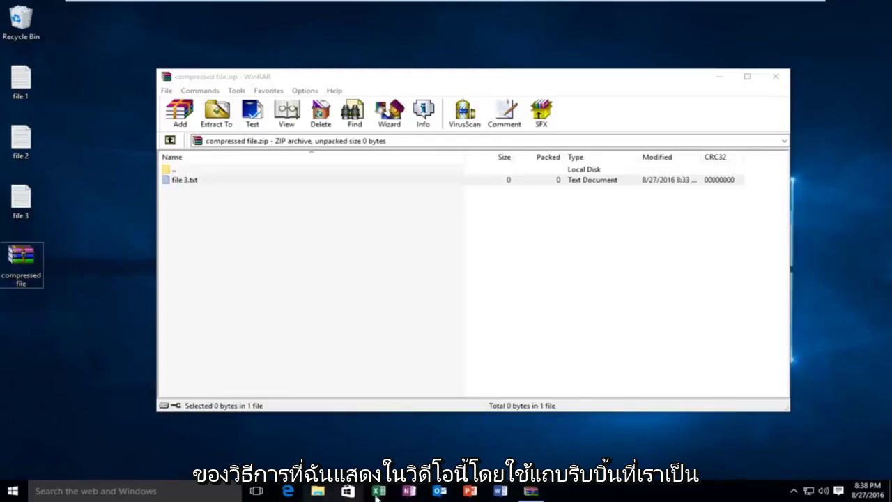
- Open File Explorer's Share tab, then close Explorer and the WinRAR archive window
{"action": "left_click", "coordinate": [320, 491]}
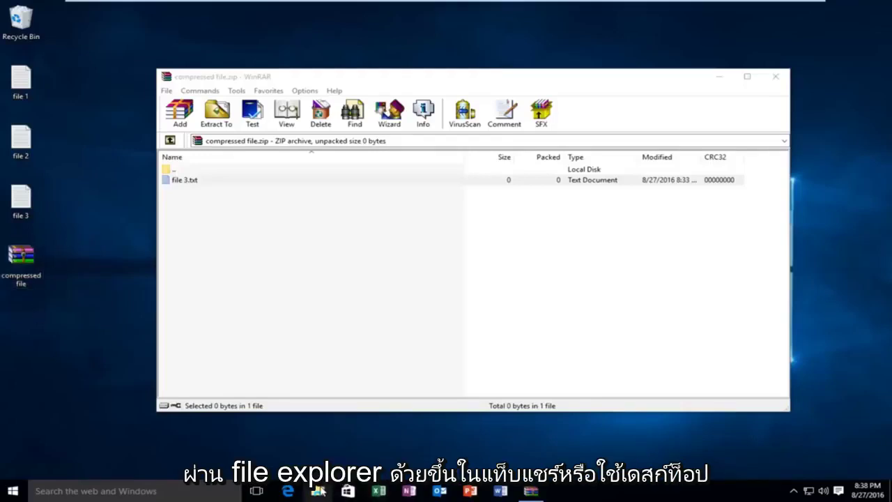
{"action": "left_click", "coordinate": [313, 127]}
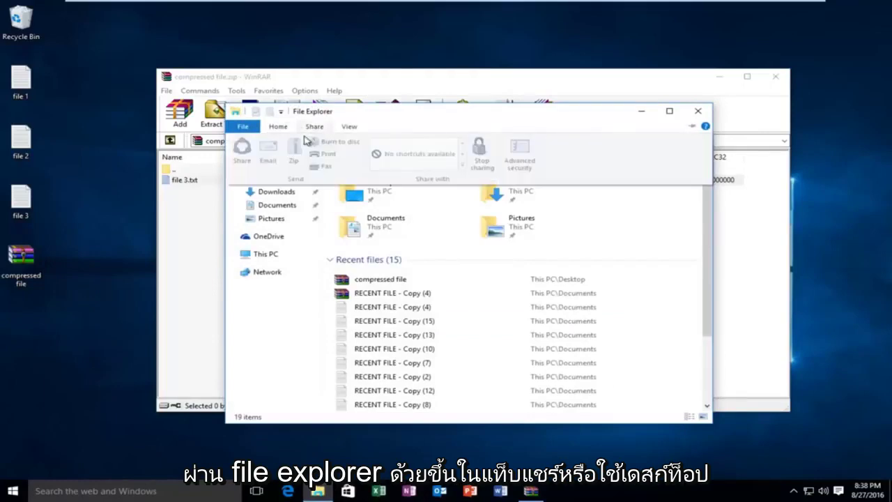
{"action": "left_click", "coordinate": [697, 112]}
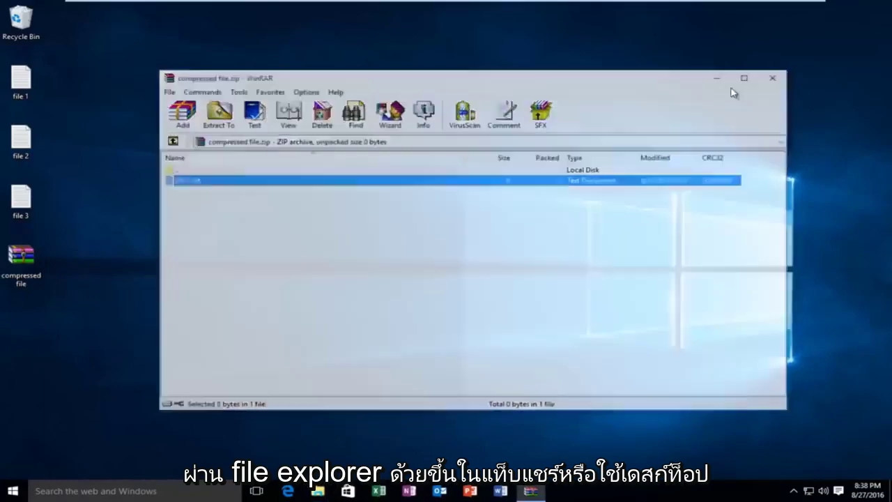
{"action": "left_click", "coordinate": [775, 76]}
- Compress file 3 again through Send to > Compressed (zipped) folder
{"action": "right_click", "coordinate": [36, 209]}
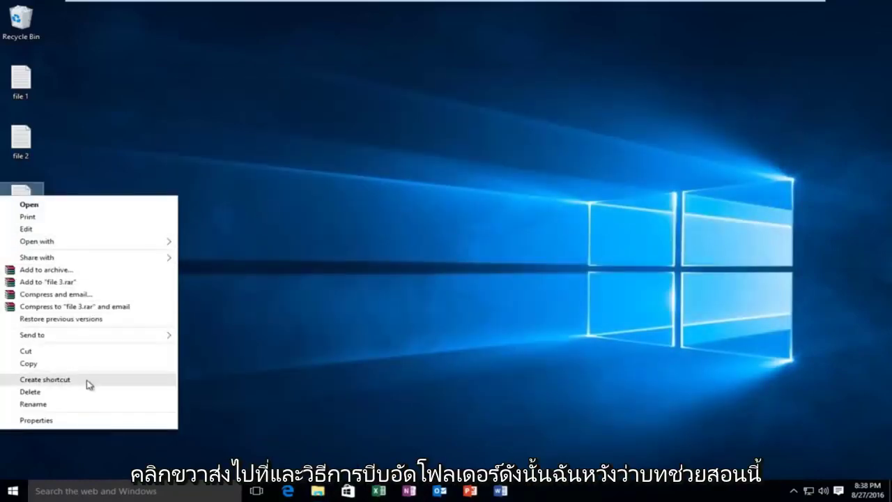
{"action": "mouse_move", "coordinate": [76, 336]}
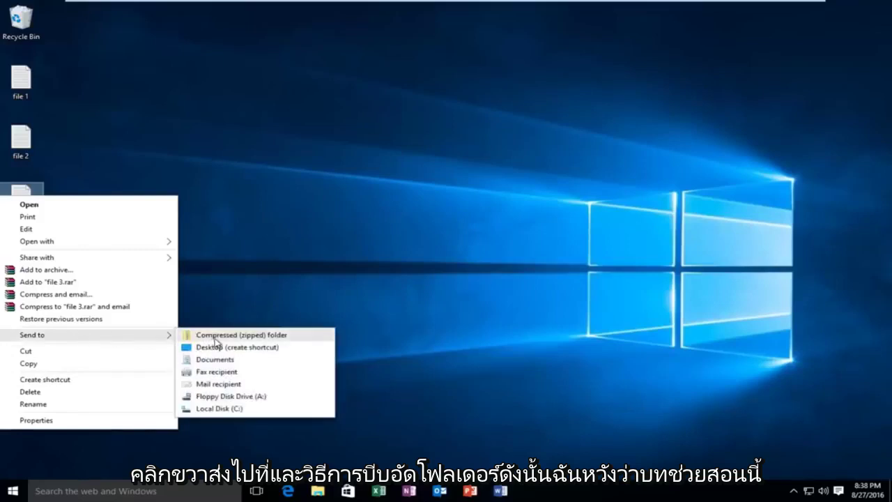
{"action": "left_click", "coordinate": [241, 334]}
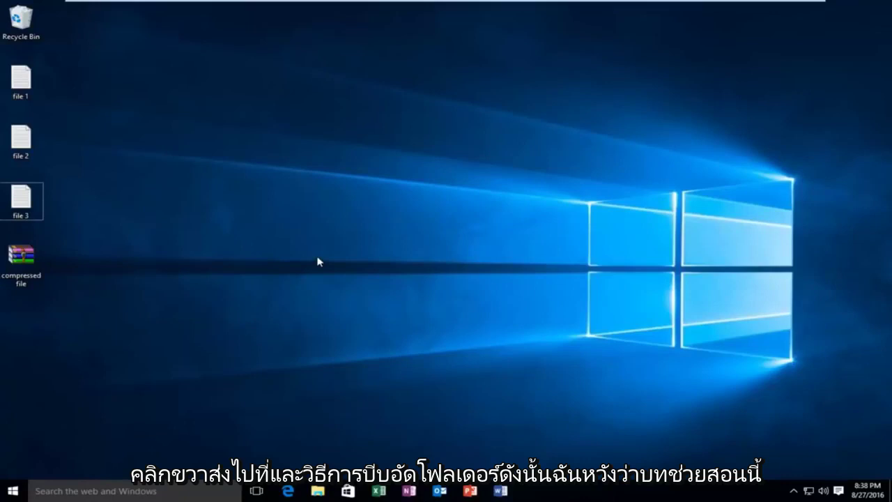